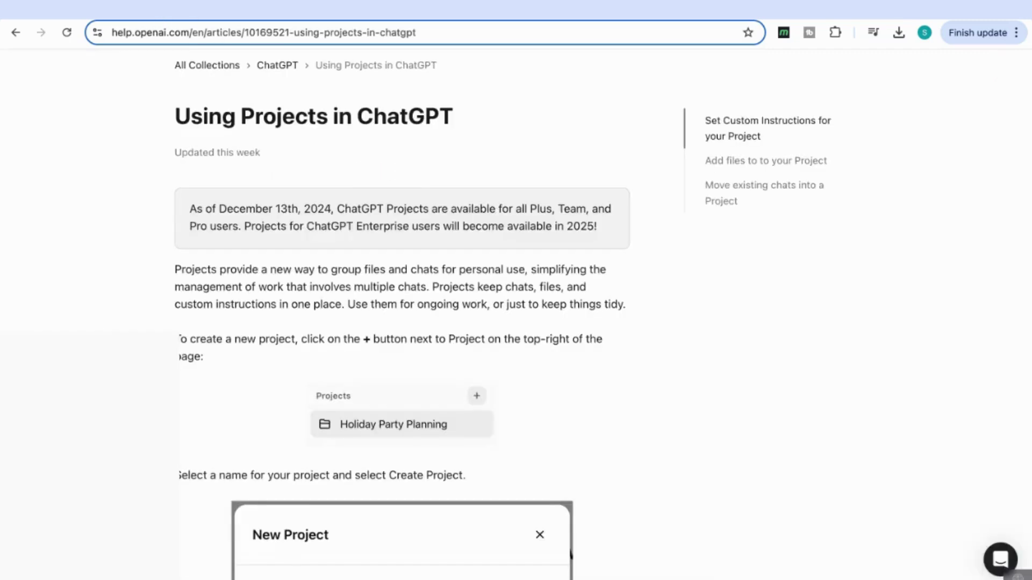
Step: Expand Blog Writing to show its chats: AI in Healthcare Analysis, Keywords and AI in Healthcare Advances
scroll(224, 106, "up", 1)
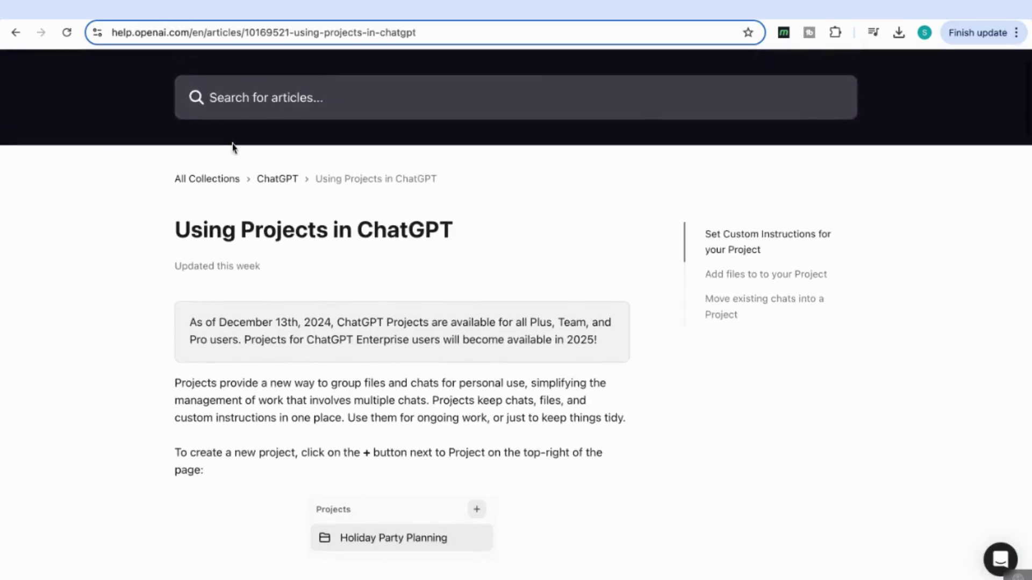
scroll(242, 198, "down", 2)
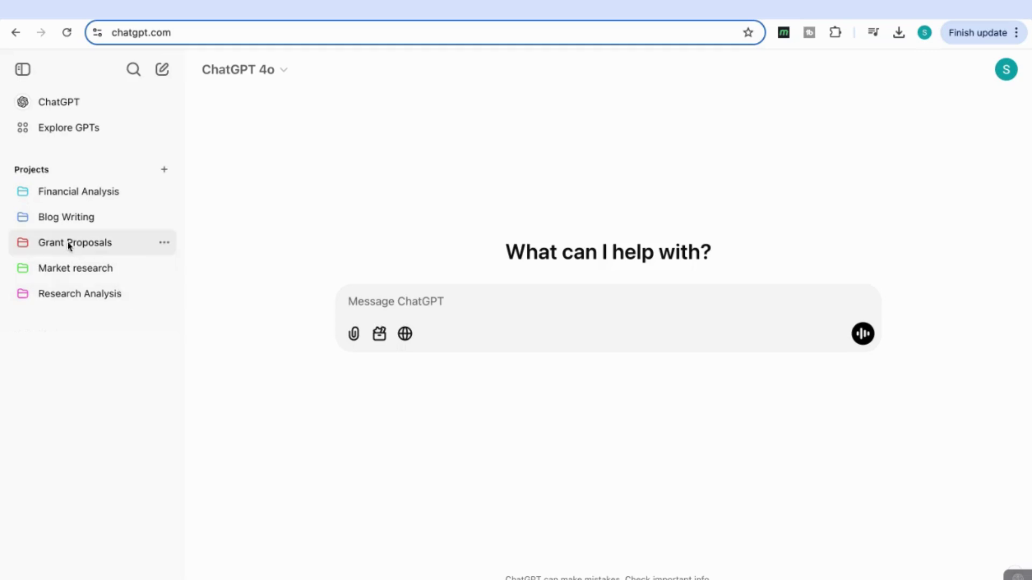
left_click(24, 220)
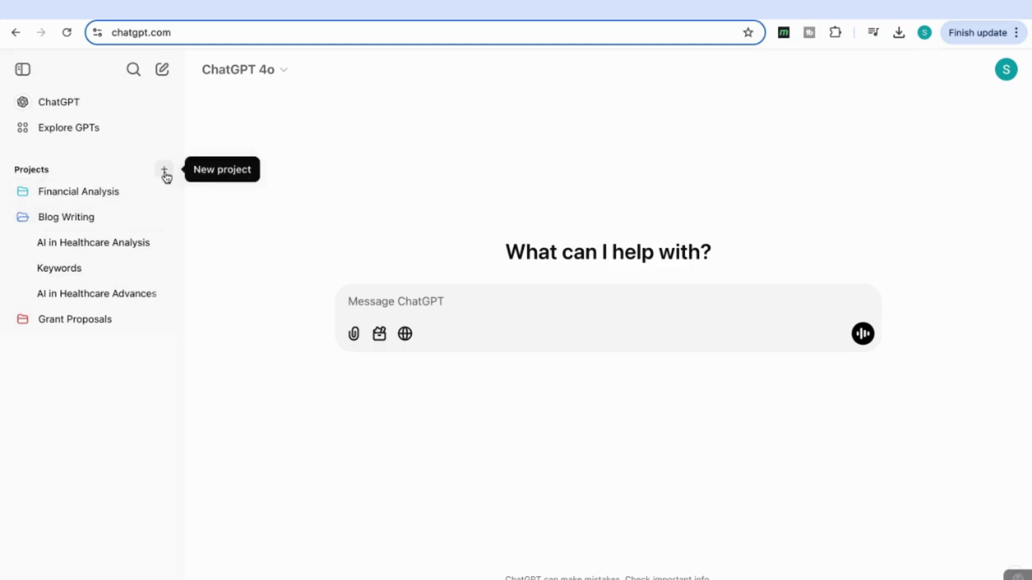
Step: Add a new project from the Projects sidebar, named 'AI in Healthcare Research'
left_click(164, 171)
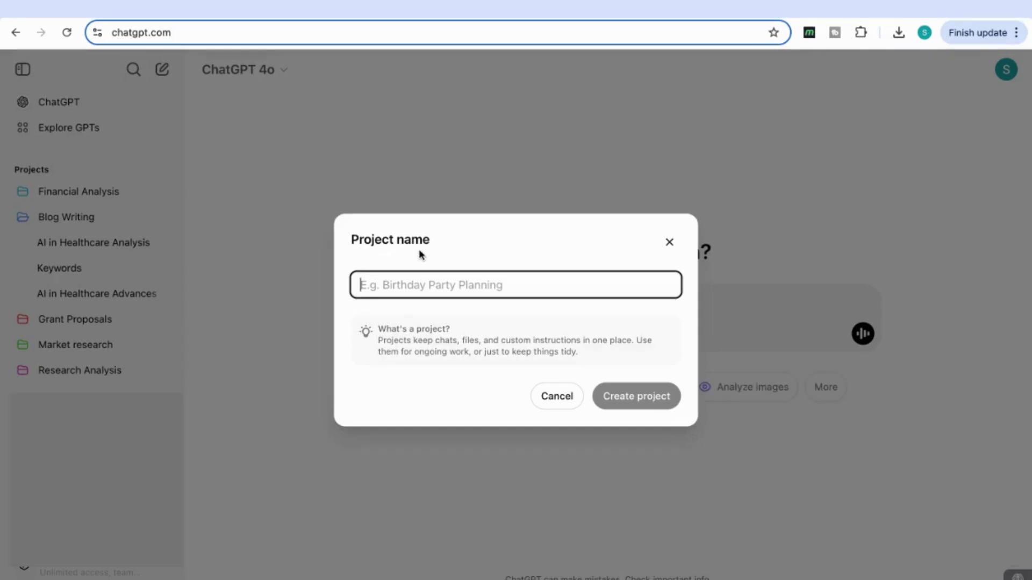
type("AI in Healthcare Research")
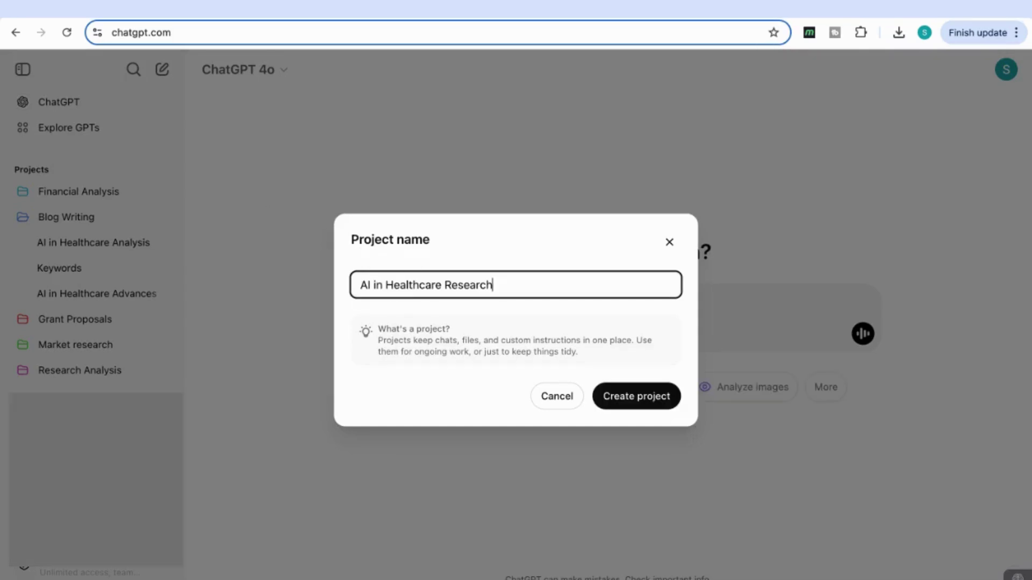
left_click(620, 400)
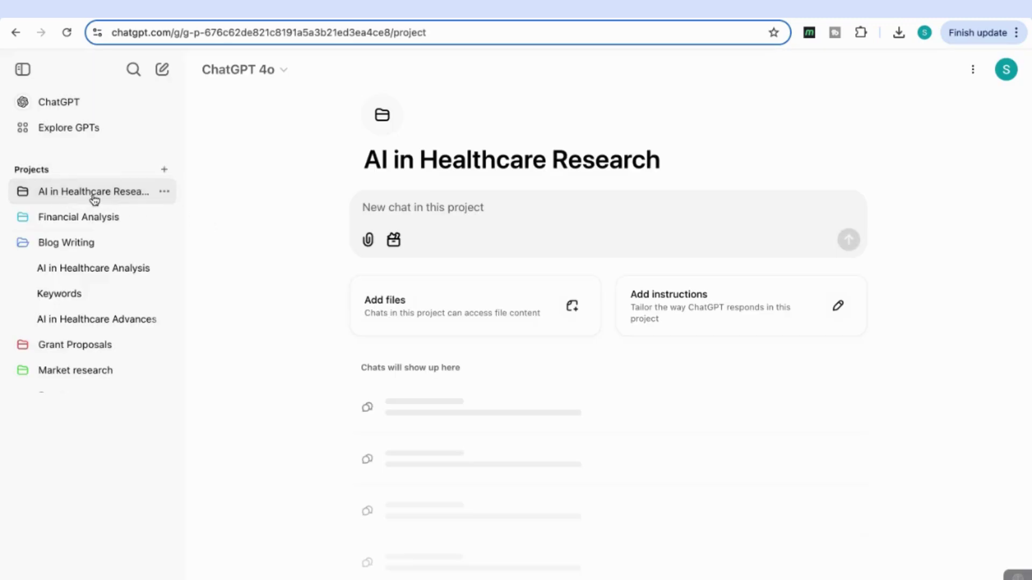
Step: Change the project folder colour to the dark gold swatch
left_click(384, 117)
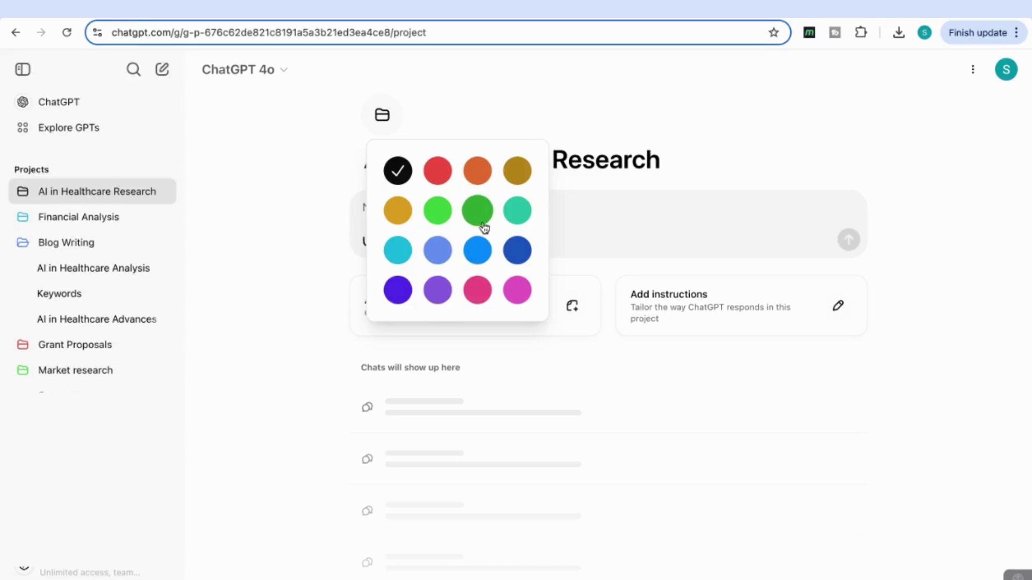
left_click(525, 177)
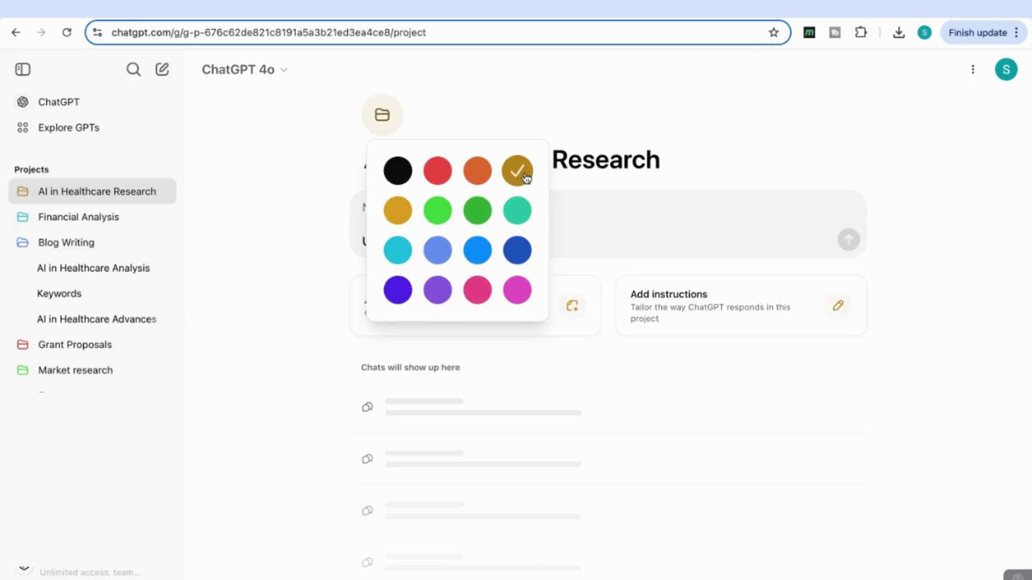
left_click(309, 178)
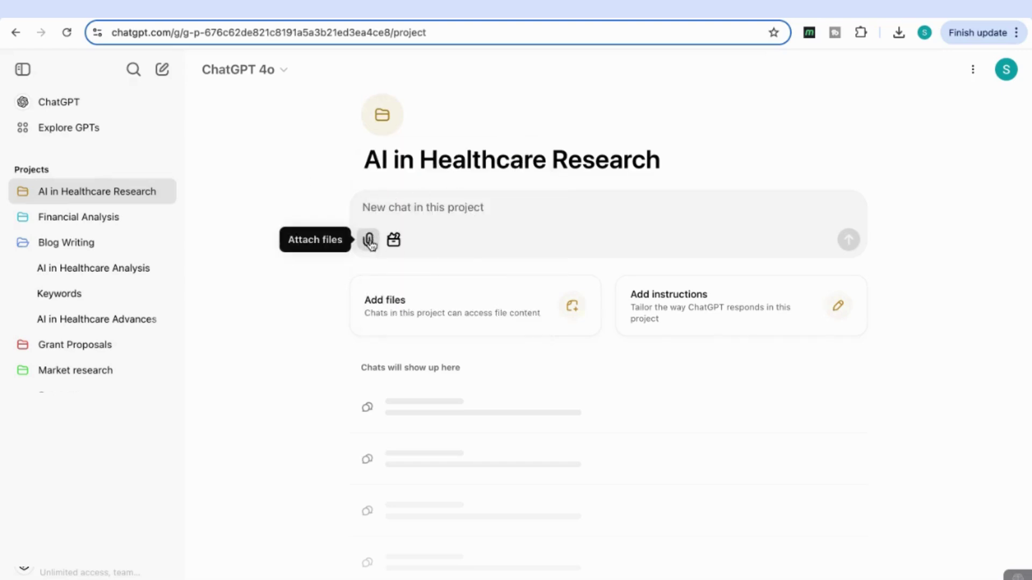
Step: Look through the extra tools list and the model list, leaving GPT-4o active
left_click(394, 240)
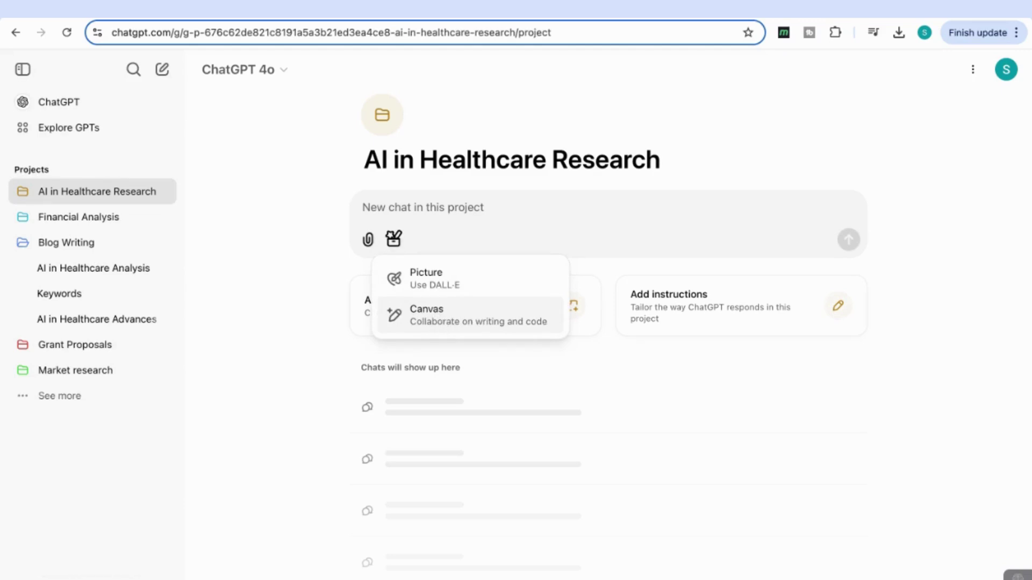
left_click(320, 323)
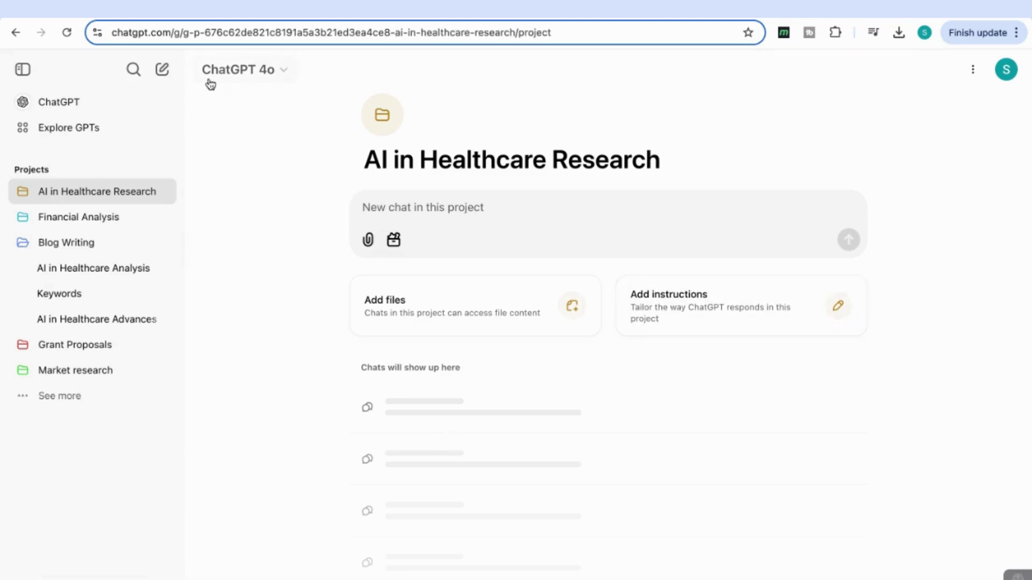
left_click(284, 78)
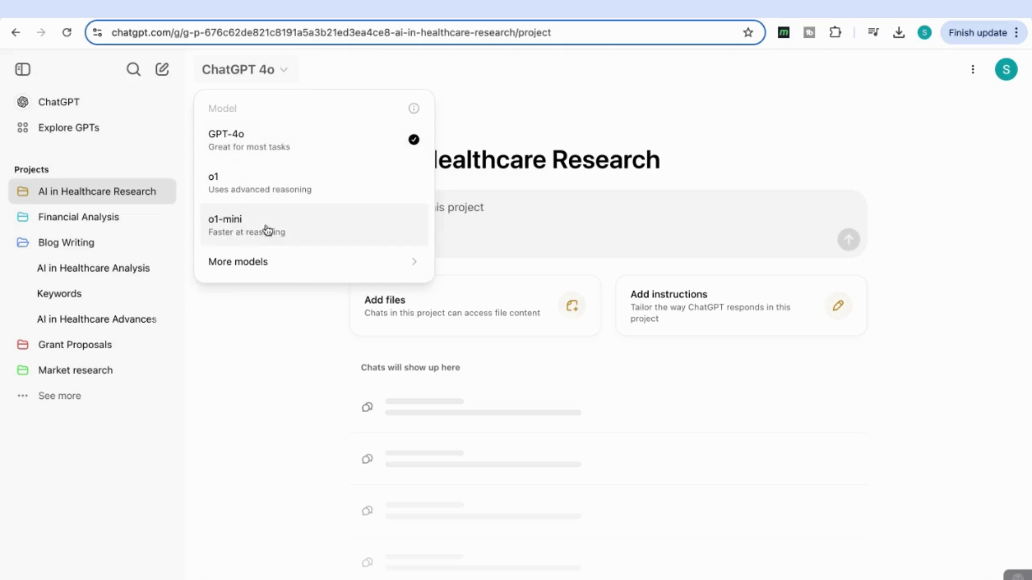
Step: Upload the healthcare research PDF articles from the computer, giving the project 11 files
left_click(258, 294)
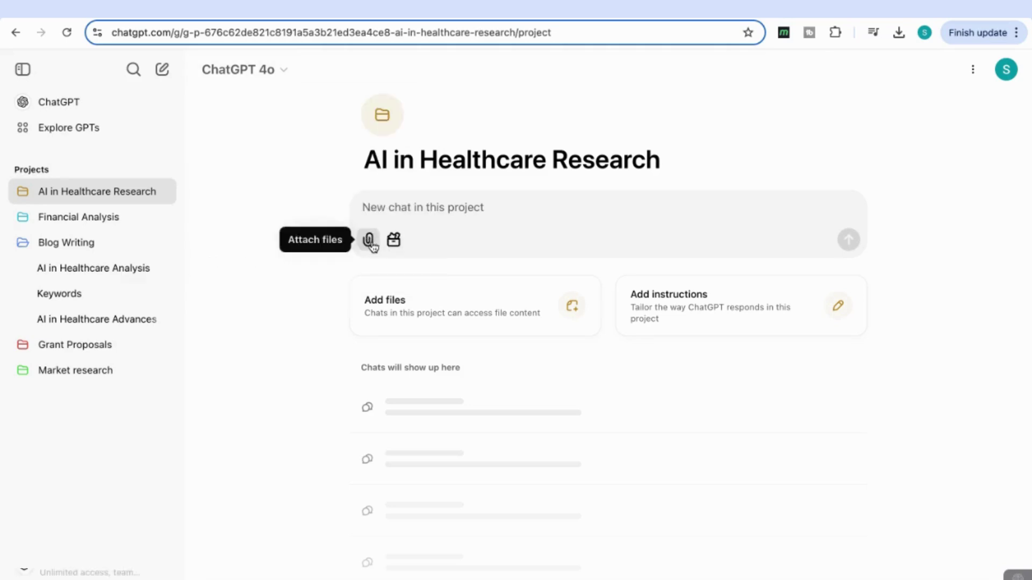
left_click(370, 242)
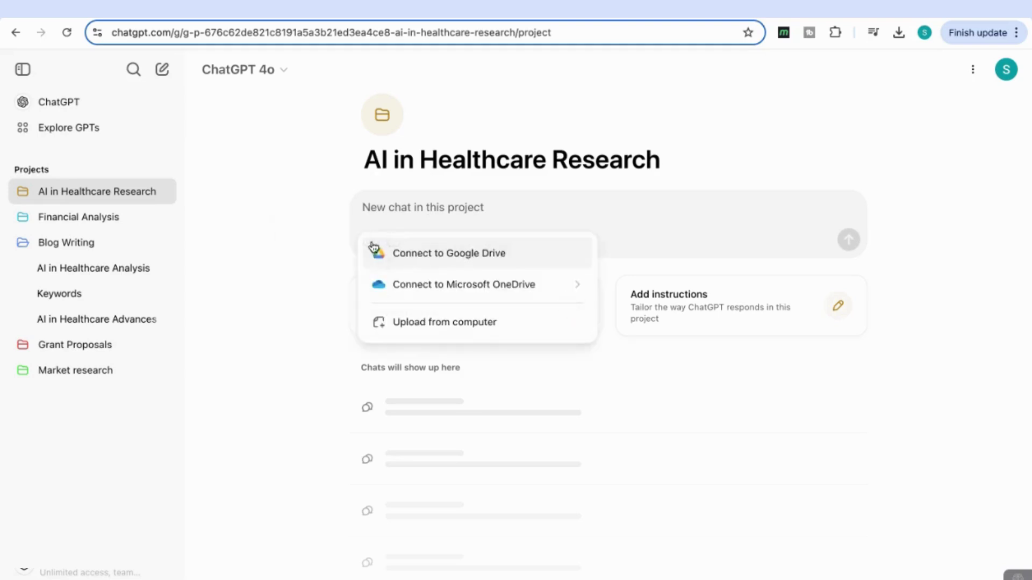
left_click(410, 322)
left_click(412, 323)
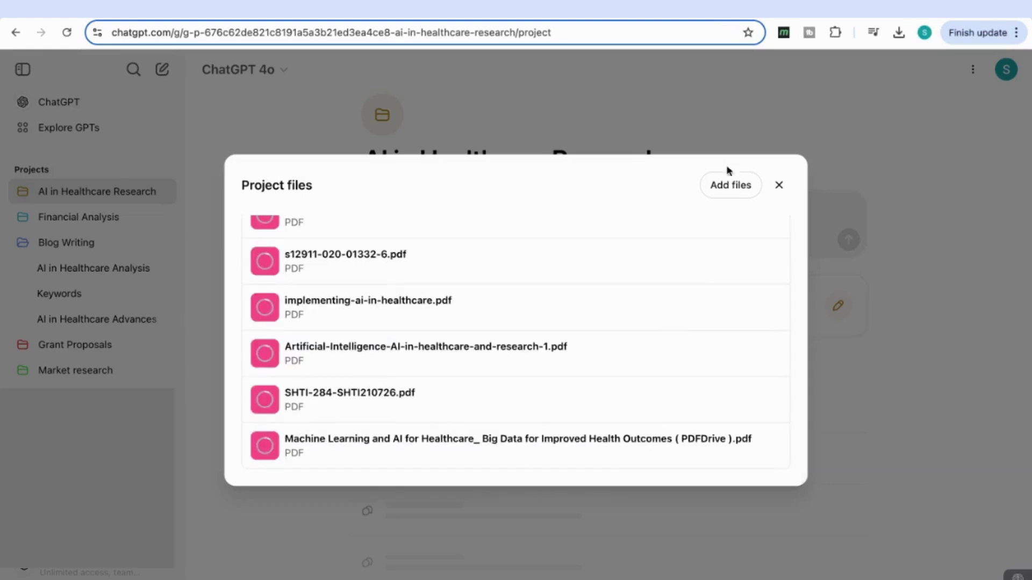
key("Escape")
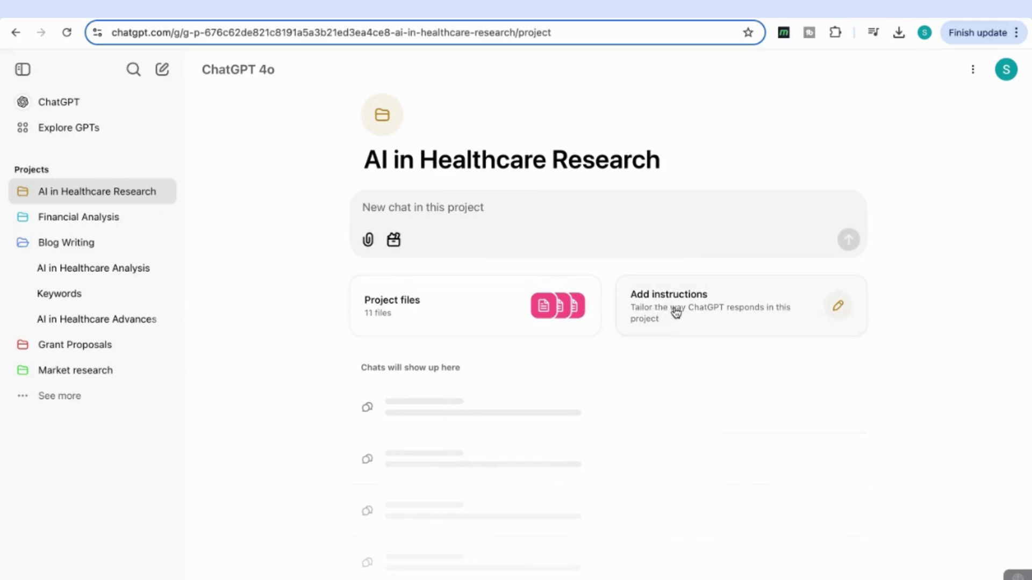
Step: Save project instructions to act as an expert researcher synthesising articles in concise academic language
left_click(671, 312)
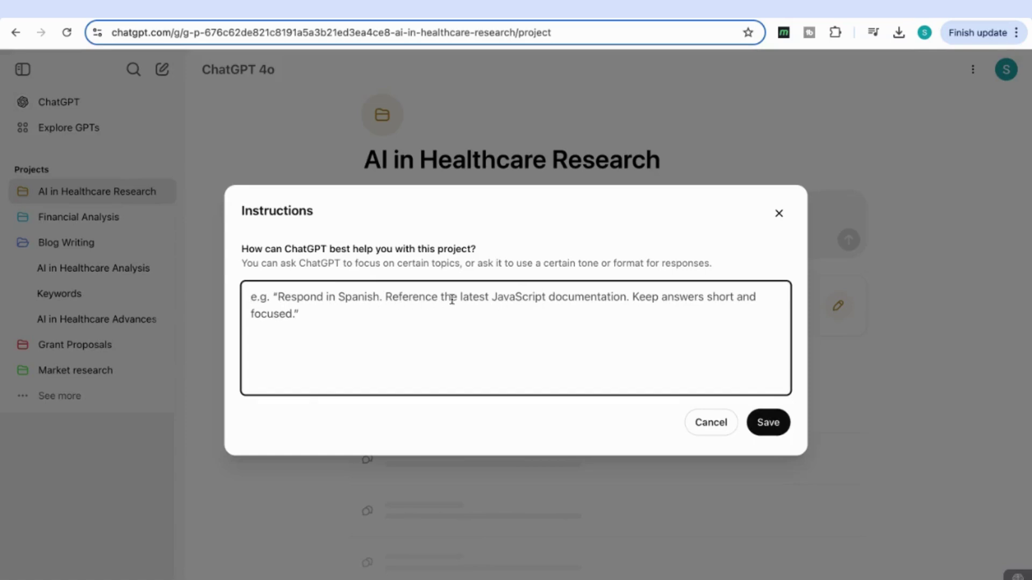
type("You are an expert researcher. Synthesise the provided information in a professional and concise manner using academic language. Focus on identifying key themes, patterns, and relationships relevant to the research questions. Ensure clarity, coherence, and logical flow in the analysis, and provide well-structured insights supported by evidence from the data.")
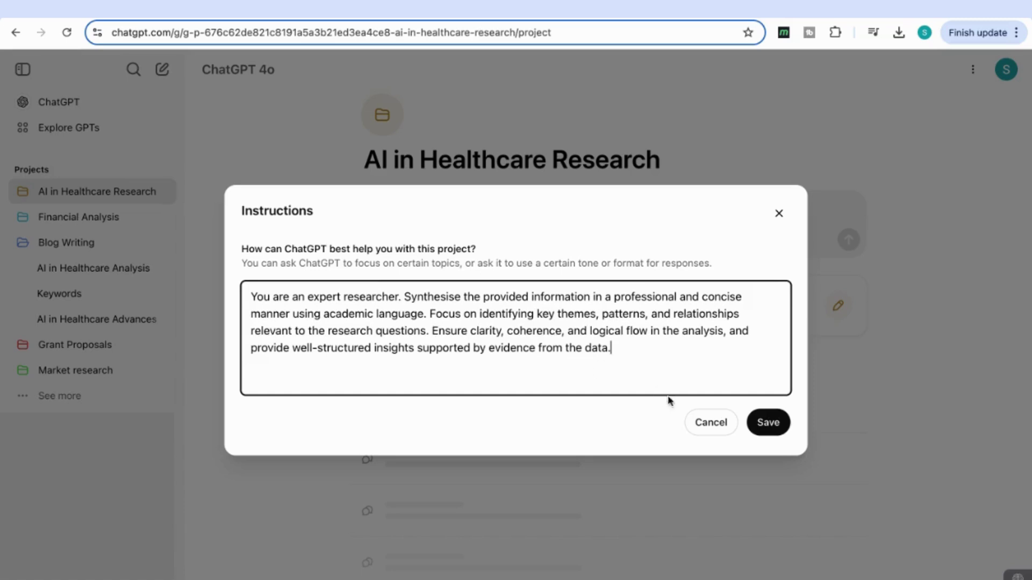
left_click(773, 429)
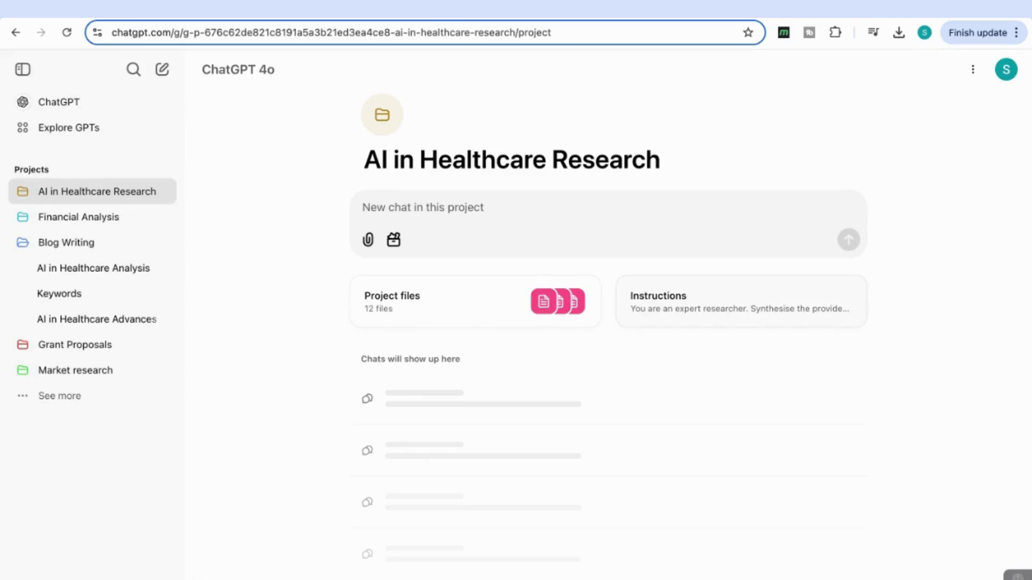
Step: Send a new project chat asking for a synthesis of the uploaded healthcare AI articles
left_click(495, 203)
type("Synthesize these articles and provide me with the top 5 points")
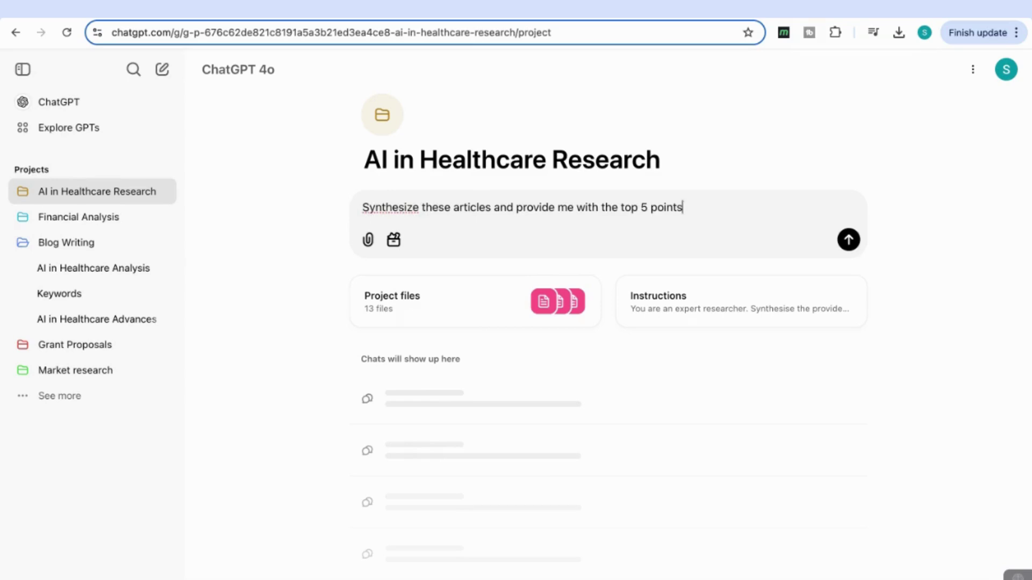
left_click(849, 242)
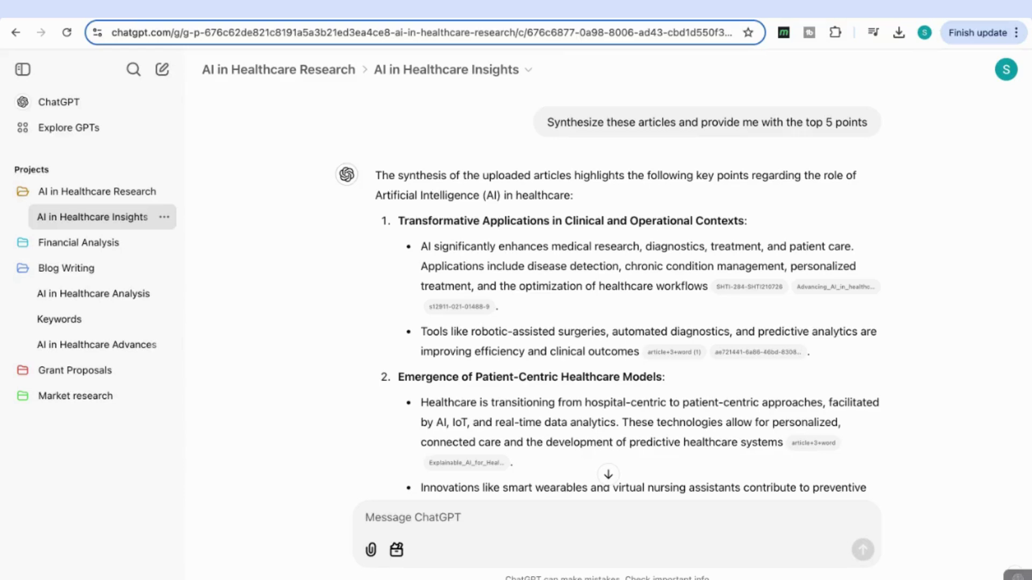
scroll(683, 279, "down", 1)
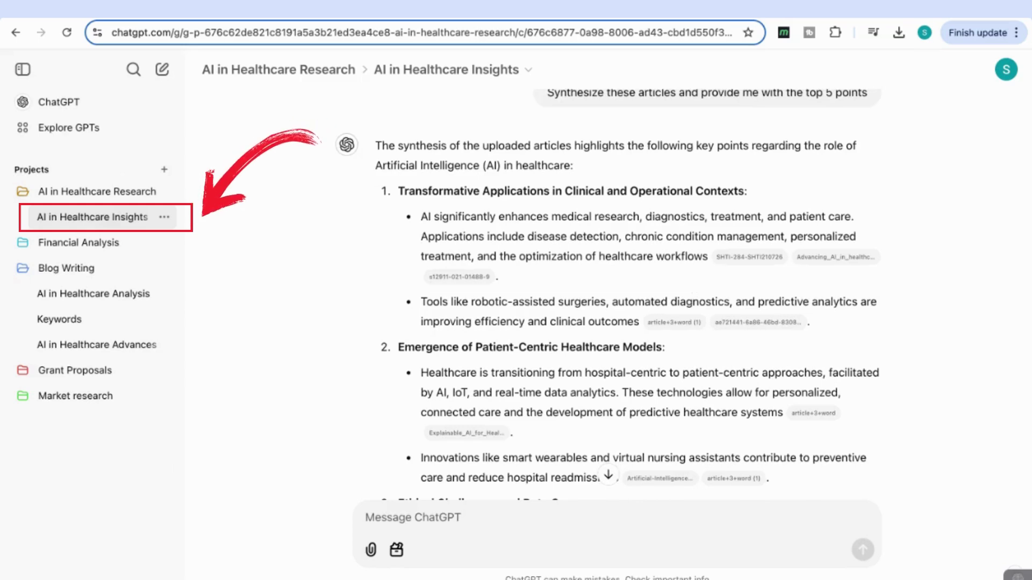
Step: Rename that chat to 'Article Synthesis'
left_click(164, 217)
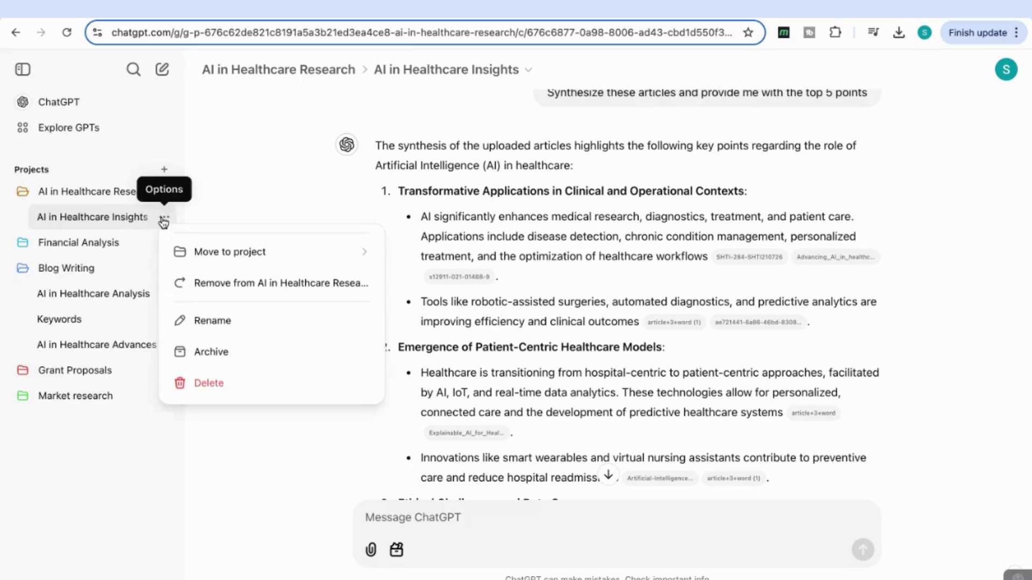
left_click(214, 332)
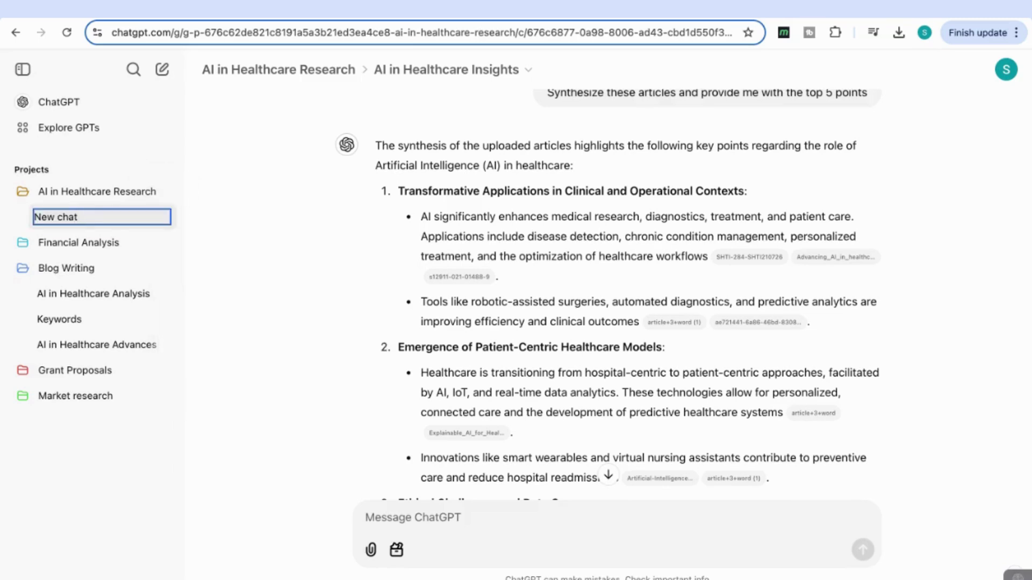
key("BackSpace")
key("BackSpace")
key("BackSpace")
key("BackSpace")
key("BackSpace")
key("BackSpace")
key("BackSpace")
type("Article Synthesis")
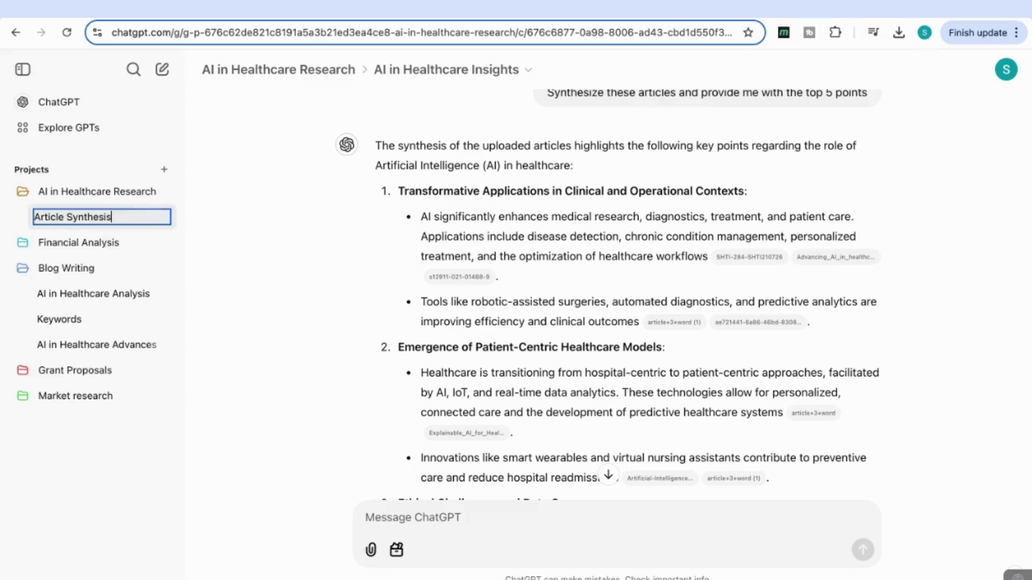
left_click(240, 258)
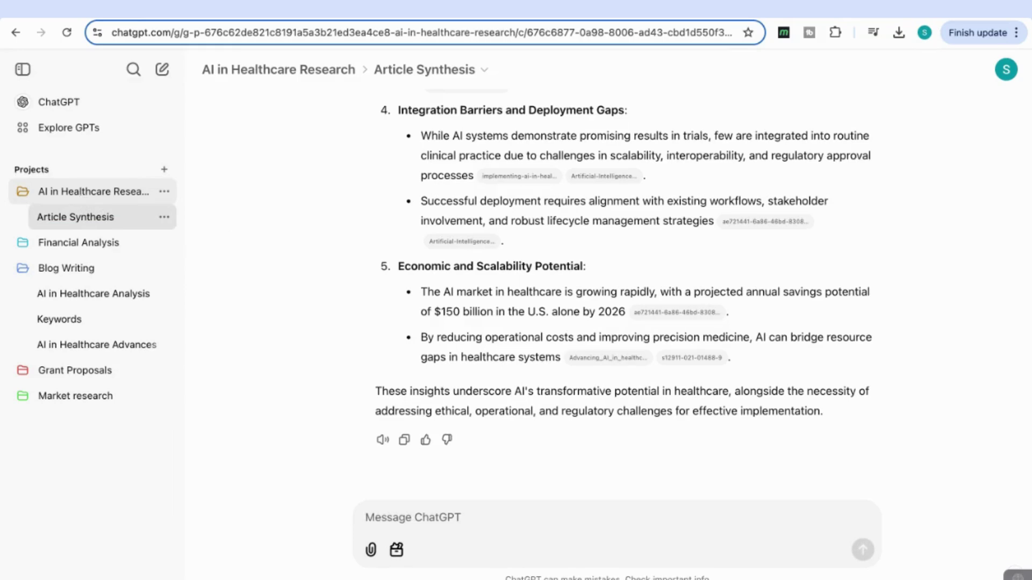
Step: In a new project chat, attach AI_in_Healthcare_Dataset.csv and send three questions about it
left_click(93, 192)
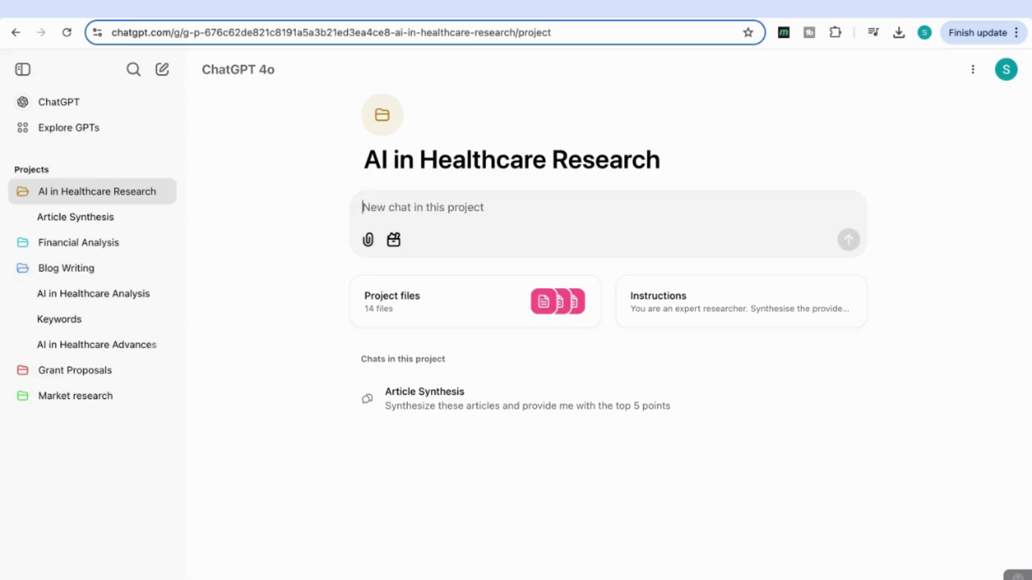
left_click(368, 240)
left_click(408, 323)
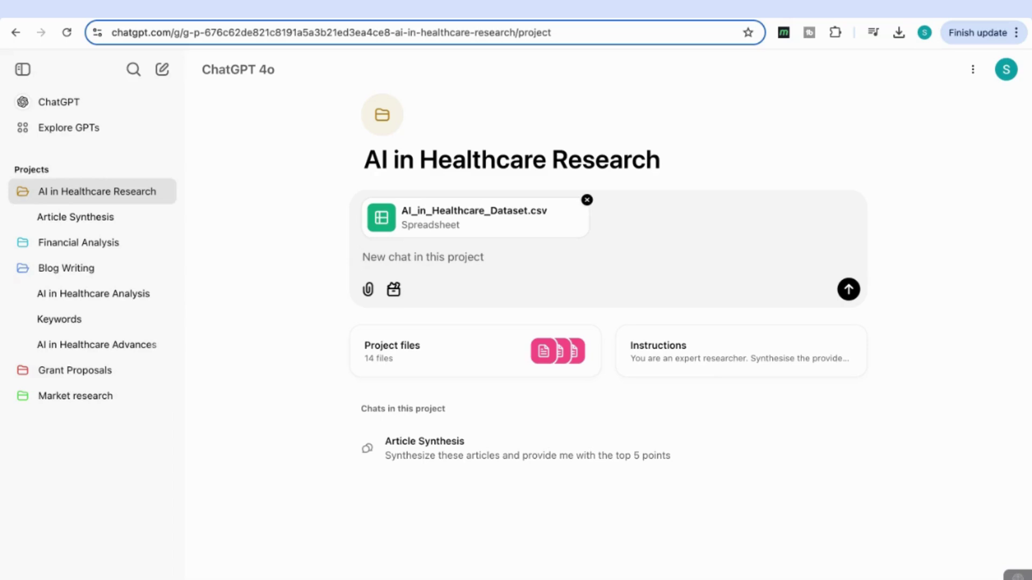
type("What is the average age of patients in the dataset? How does the distribution of medical conditions (e.g., Diabetes, Cancer) vary across gender? What is the proportion of males to females in the dataset?")
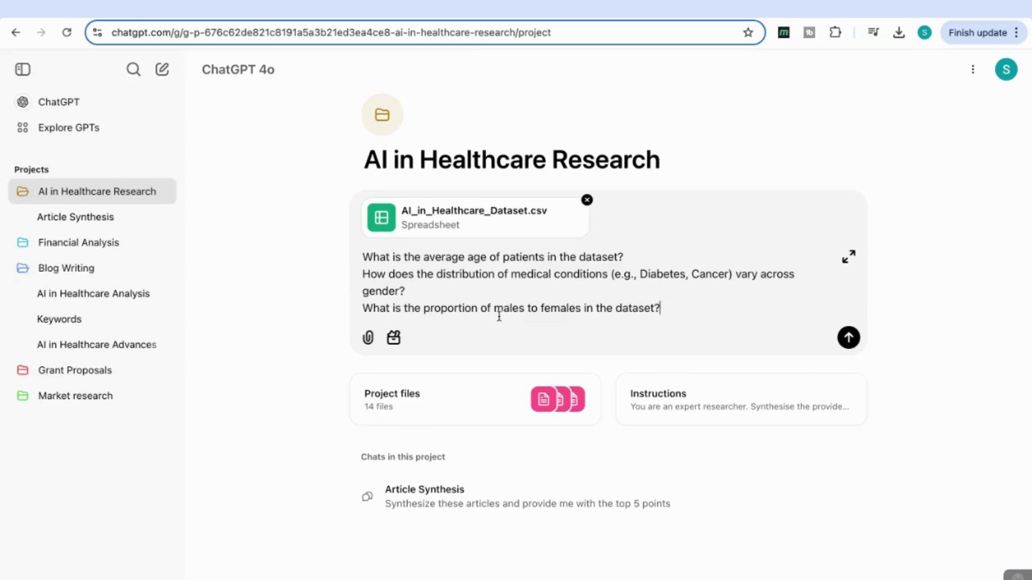
left_click(848, 338)
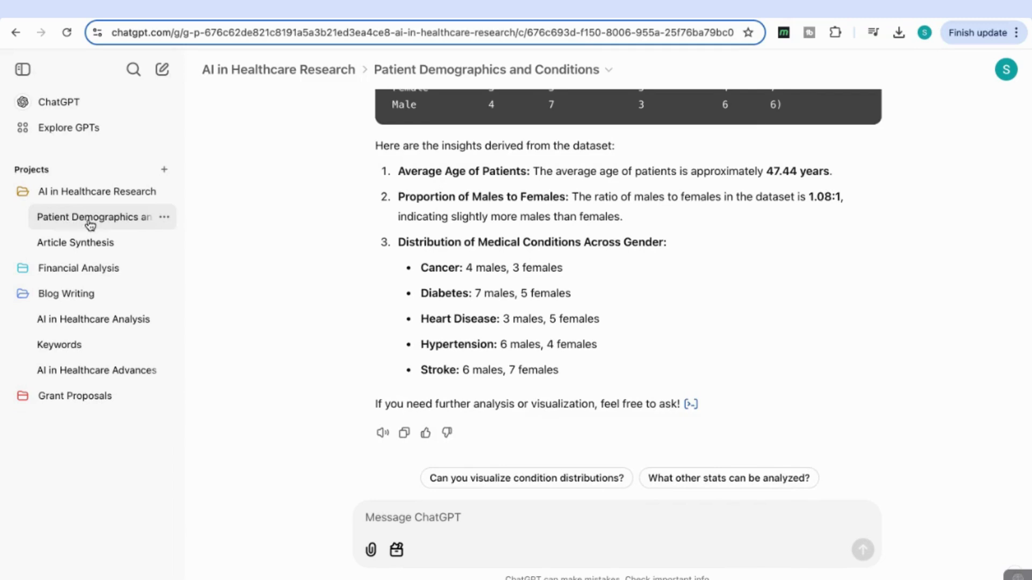
Step: Rename the dataset chat to 'Analysis of dataset' and return to the project page
left_click(166, 222)
left_click(213, 330)
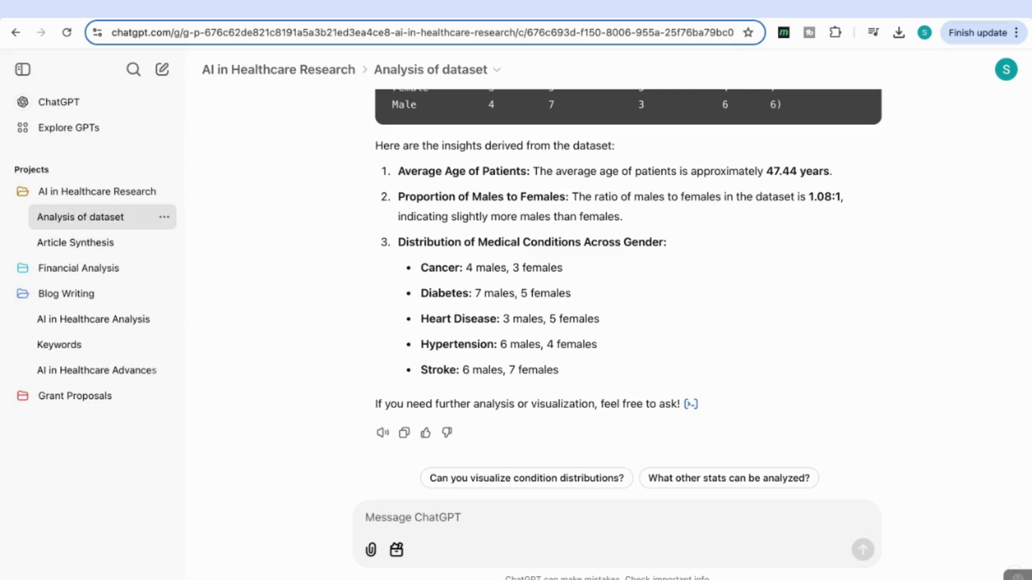
left_click(113, 198)
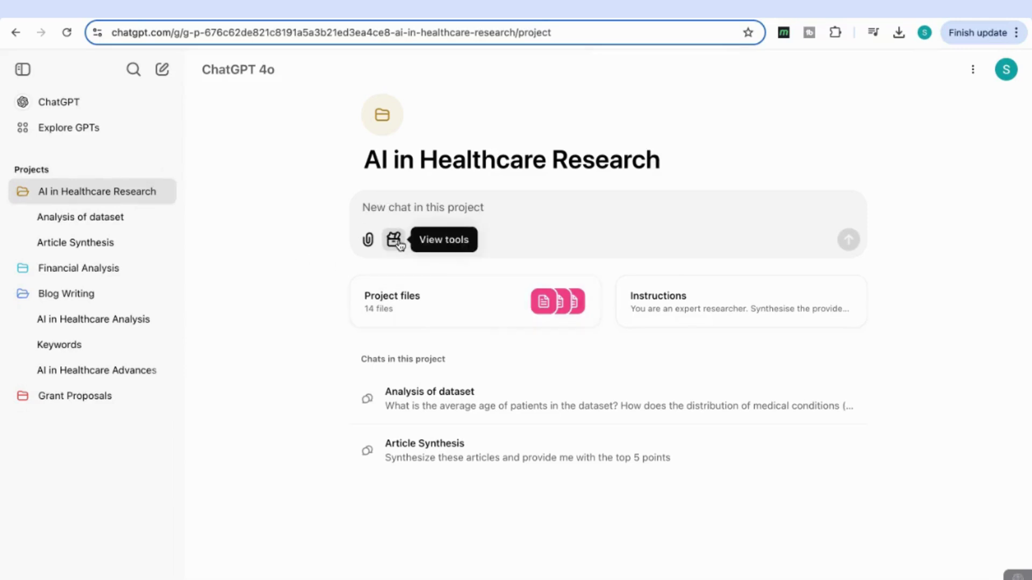
Step: With Canvas enabled, send a prompt asking for an AI in healthcare introduction from the articles
left_click(394, 240)
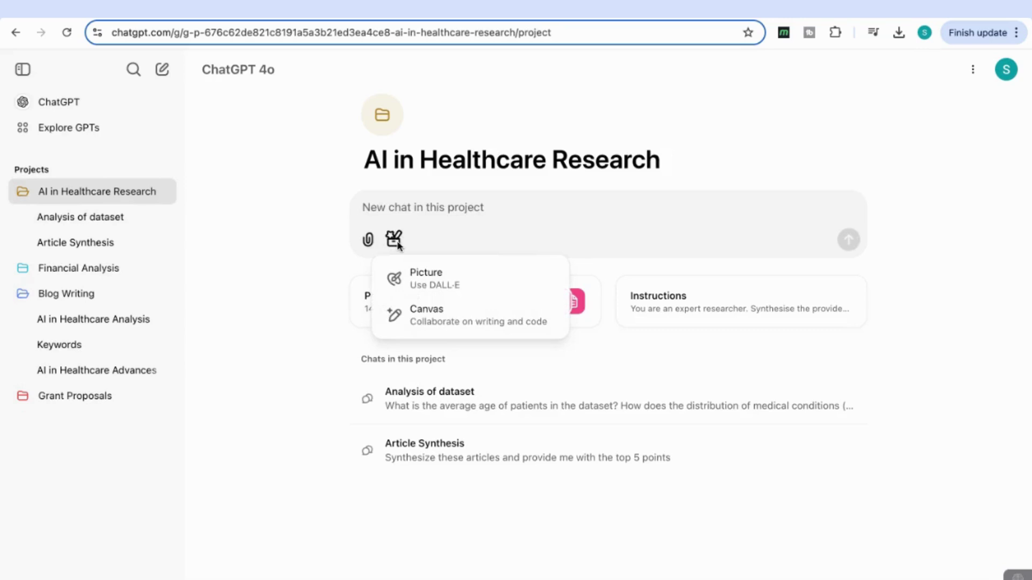
left_click(425, 312)
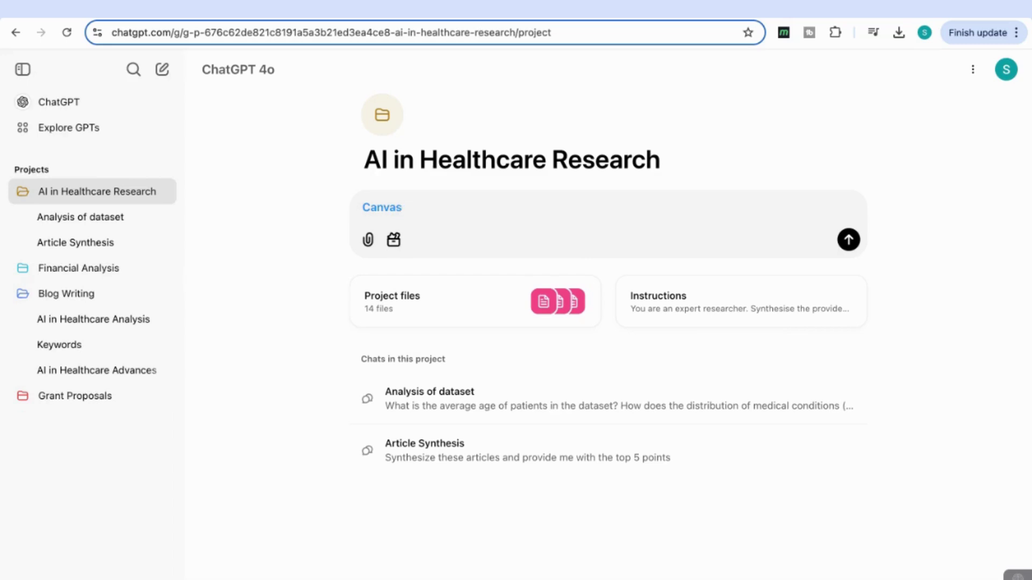
type("Write an introduction on AI in healthcare using all the articles attached")
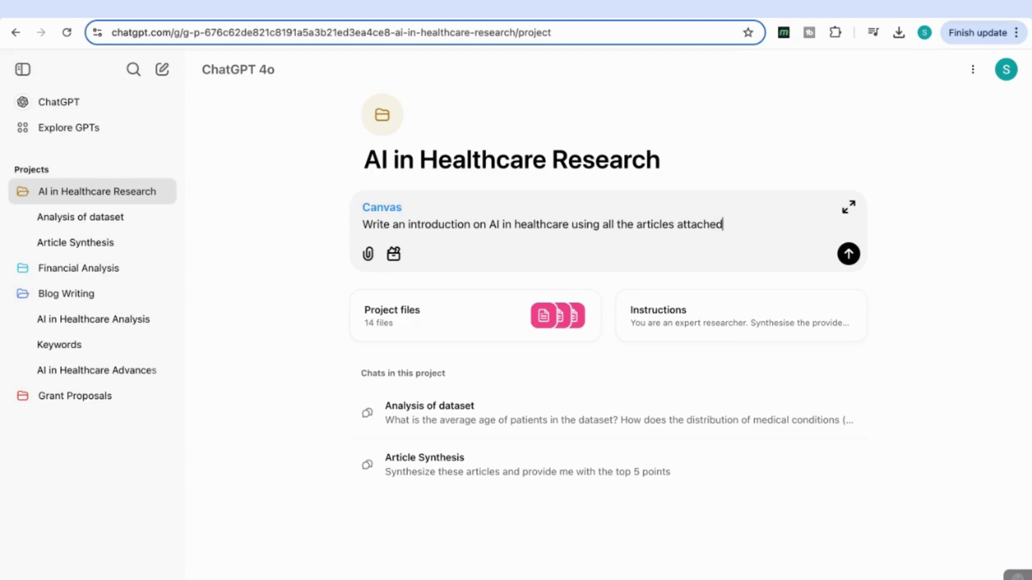
left_click(849, 253)
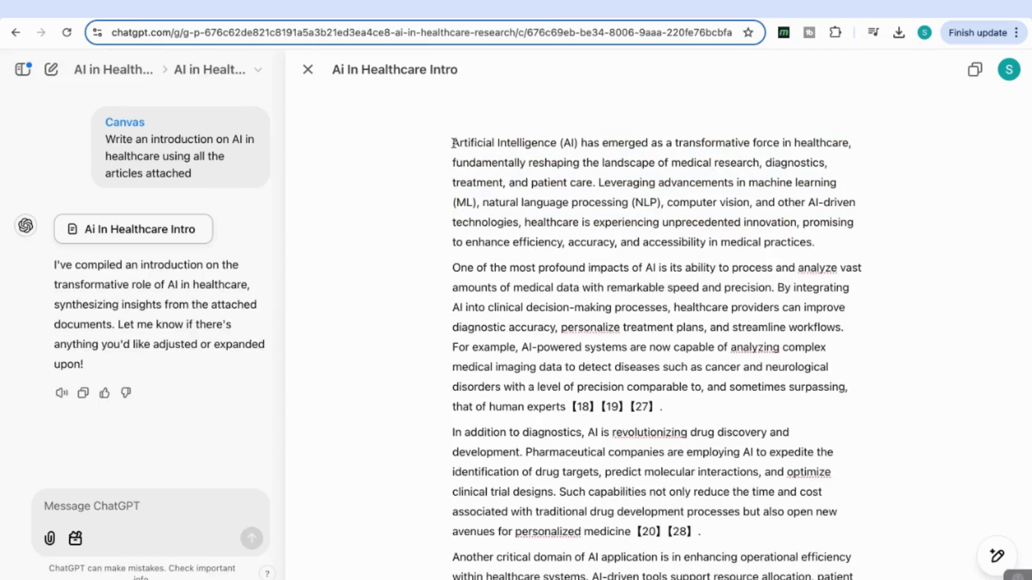
Step: Ask ChatGPT to 'add an example' to the intro's first paragraph
mouse_move(453, 143)
left_mouse_down()
mouse_move(814, 242)
mouse_move(783, 202)
mouse_move(618, 202)
mouse_move(452, 162)
mouse_move(452, 142)
left_mouse_up()
left_click(814, 242)
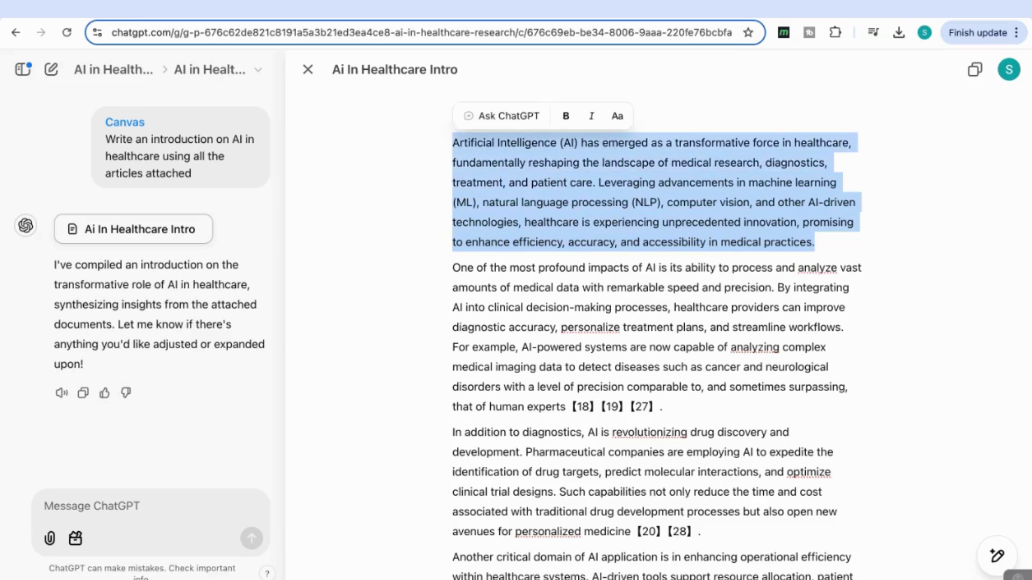
left_click(516, 116)
type("add an example")
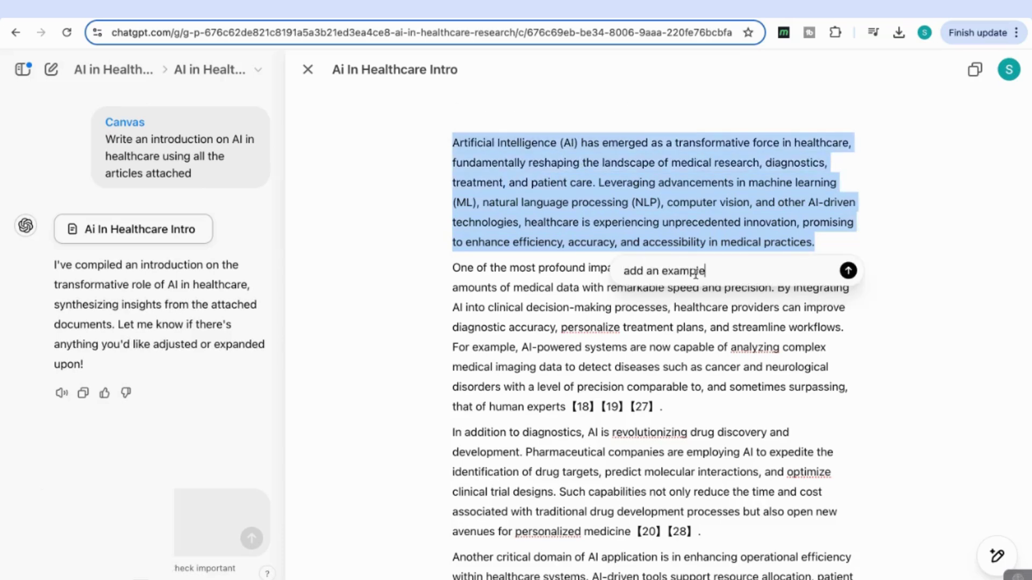
key("Return")
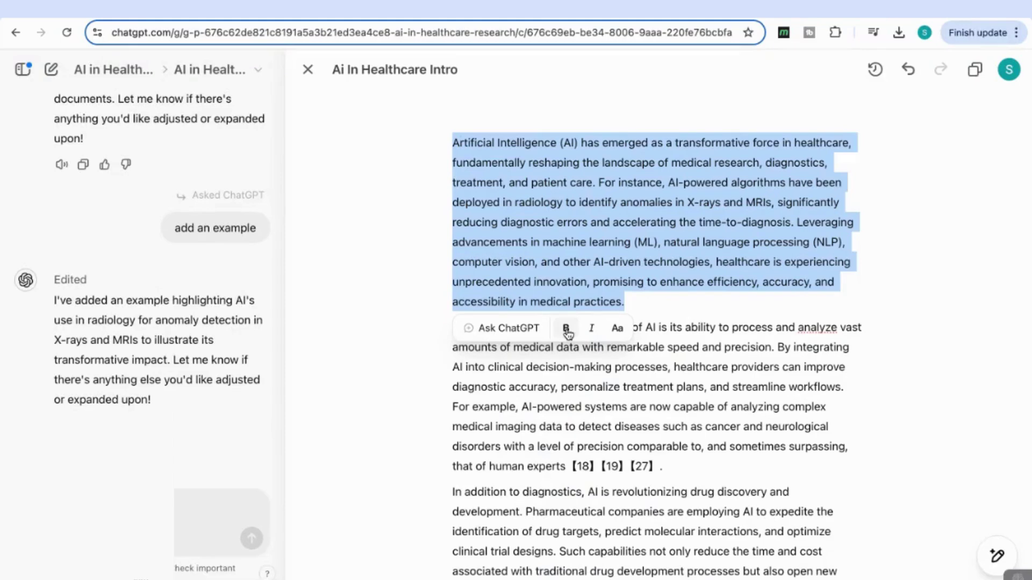
Step: Format the first paragraph bold and italic
left_click(567, 330)
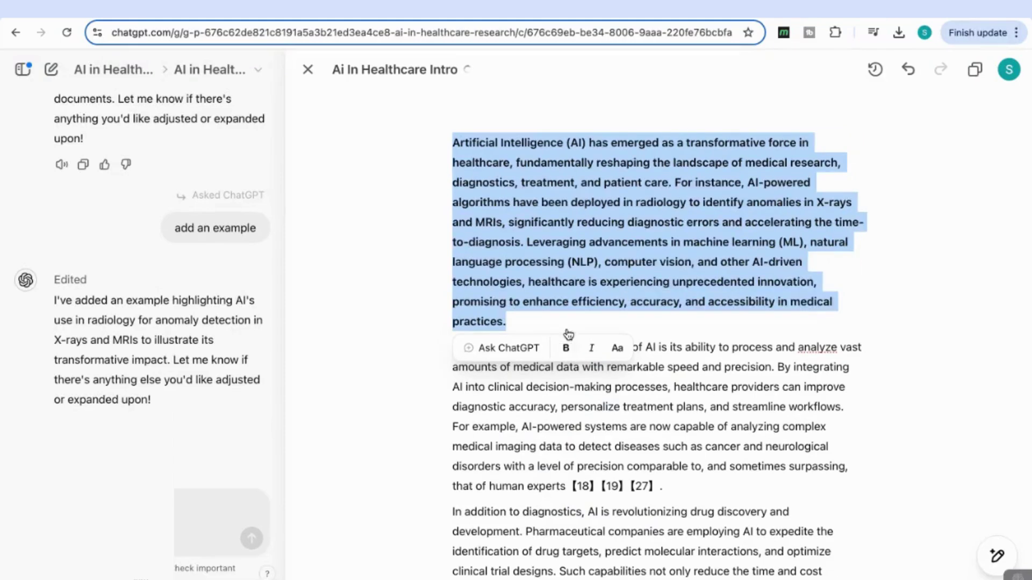
left_click(590, 349)
left_click(505, 354)
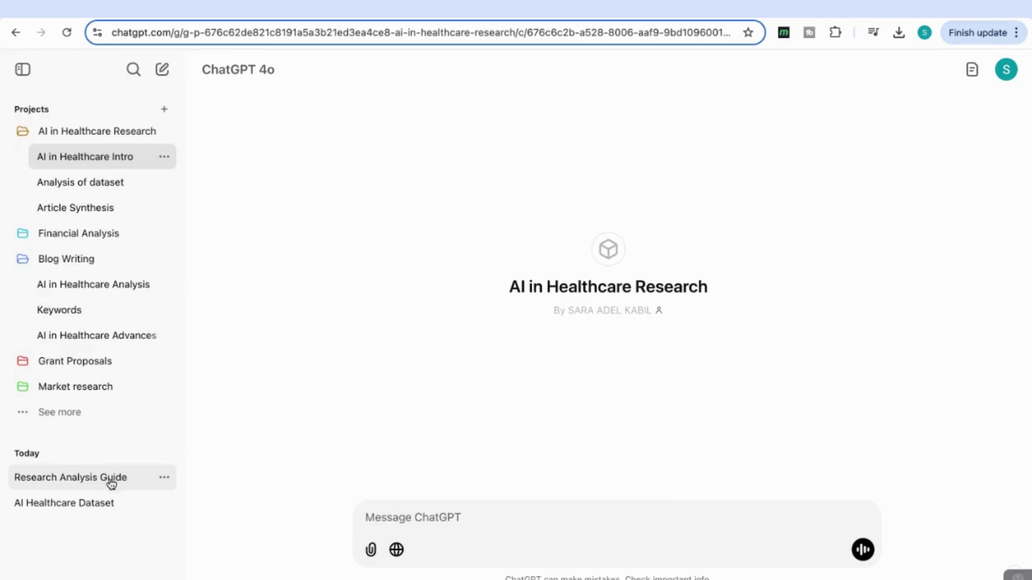
Step: Add the Research Analysis Guide chat to the AI in Healthcare Research project
left_click(164, 478)
mouse_move(205, 359)
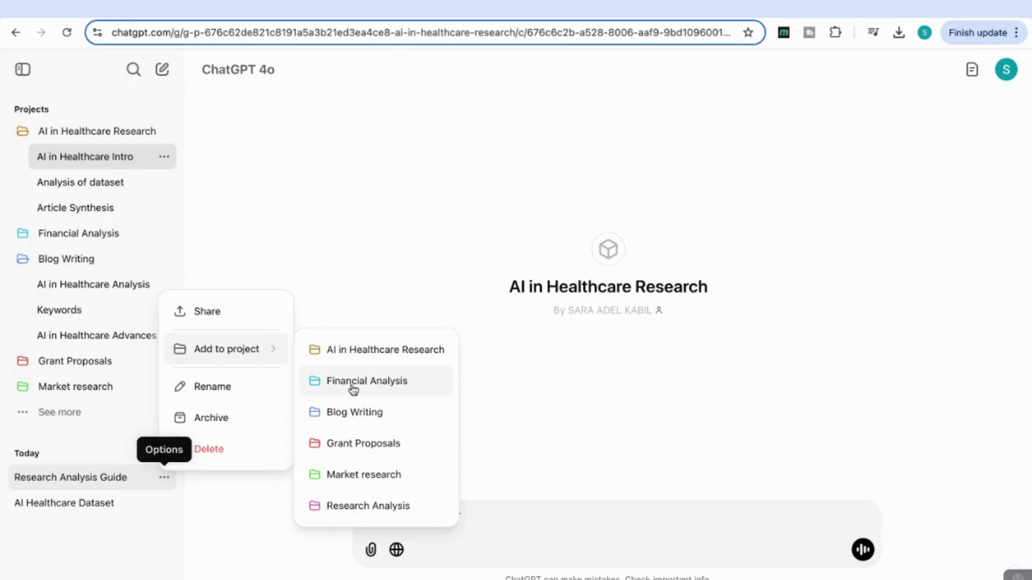
left_click(386, 359)
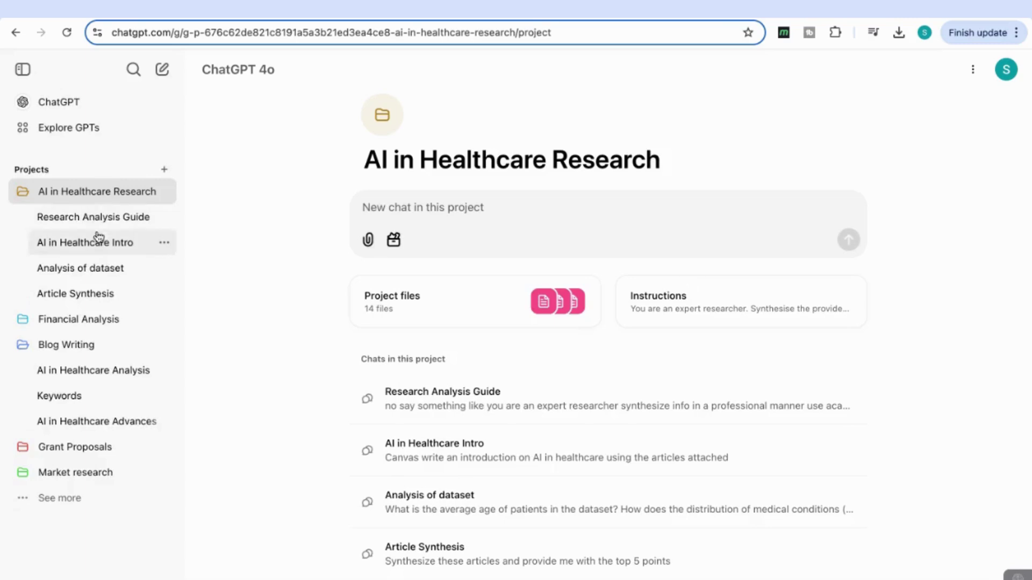